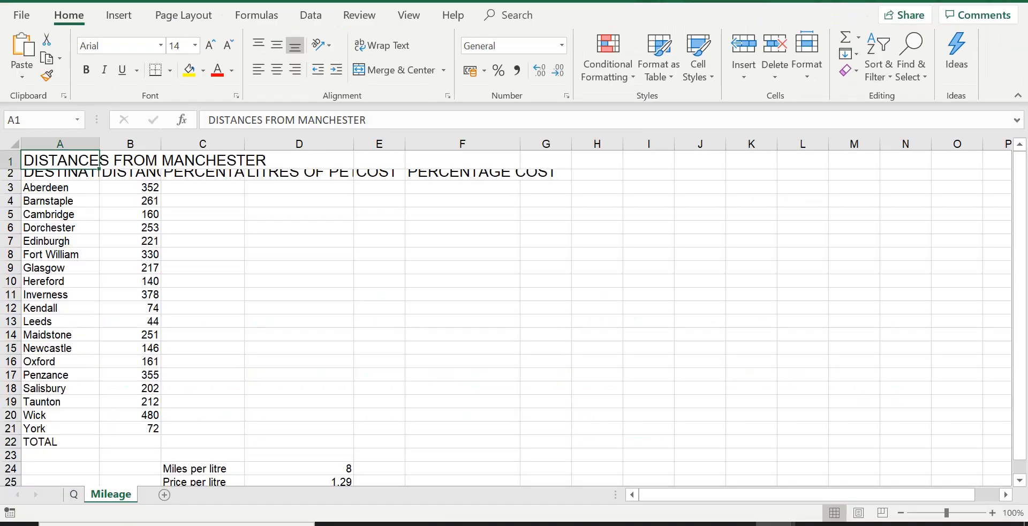
Open the Q worksheet and read the four task instructions on it
left_click(75, 494)
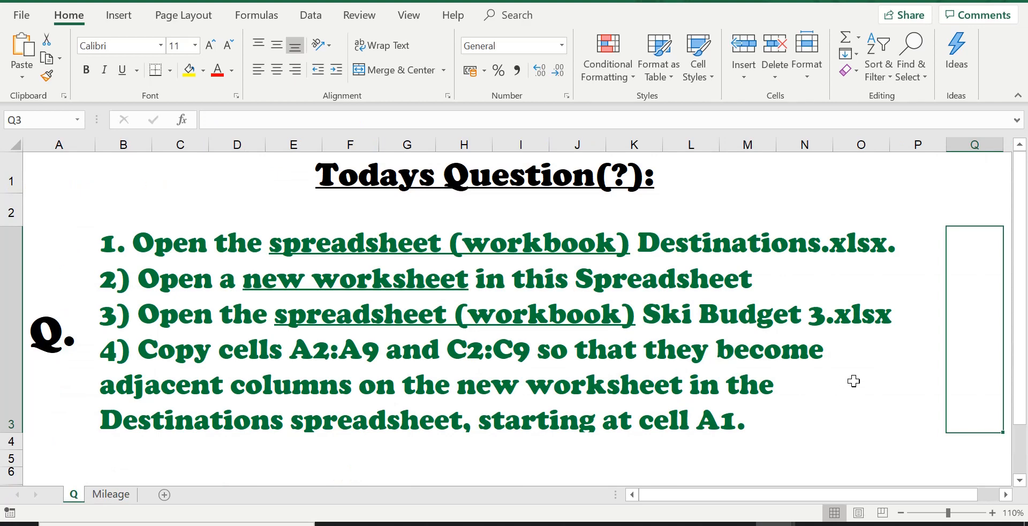
left_click(745, 350)
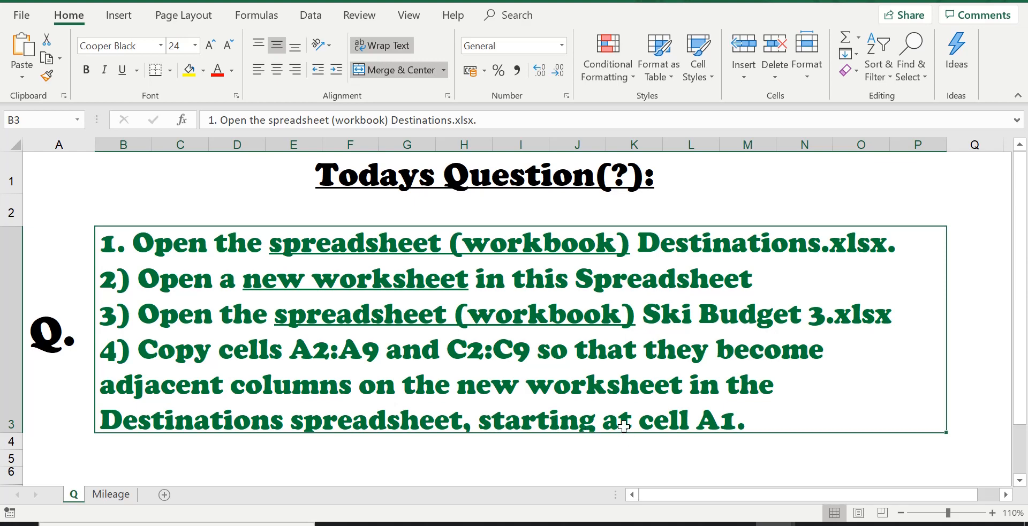
key("ctrl+Home")
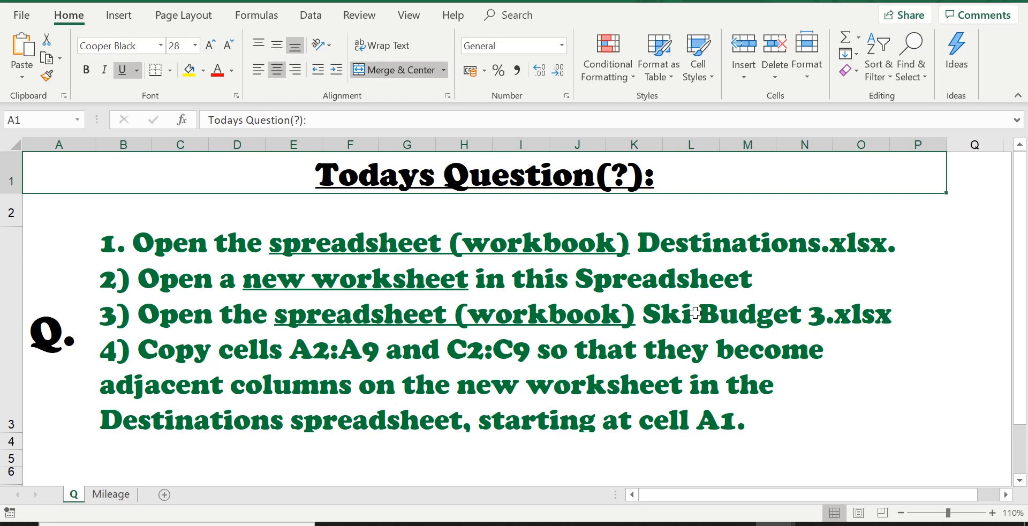
Switch to the Ski Budget 3 workbook and copy the ranges A2:A9 and C2:C9 together from Sheet1
mouse_move(776, 524)
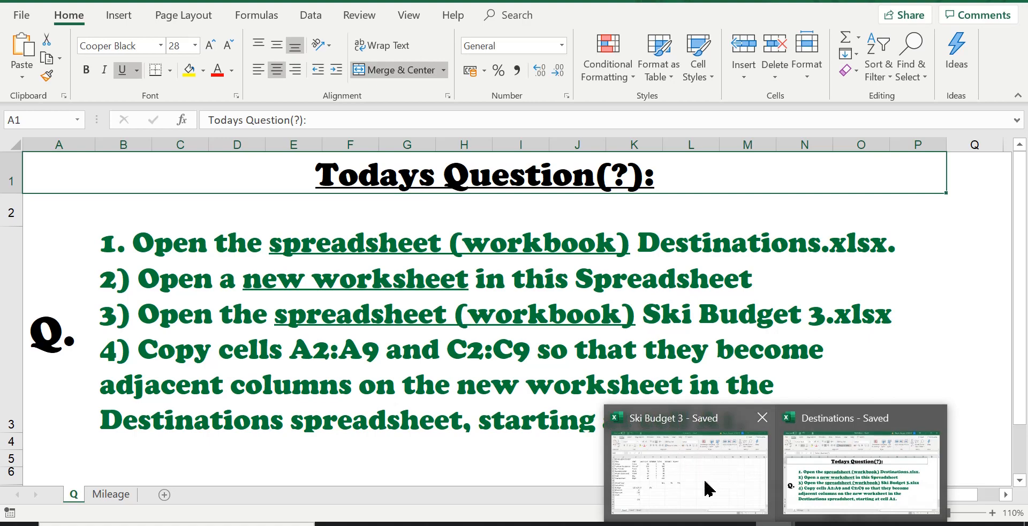
mouse_move(706, 462)
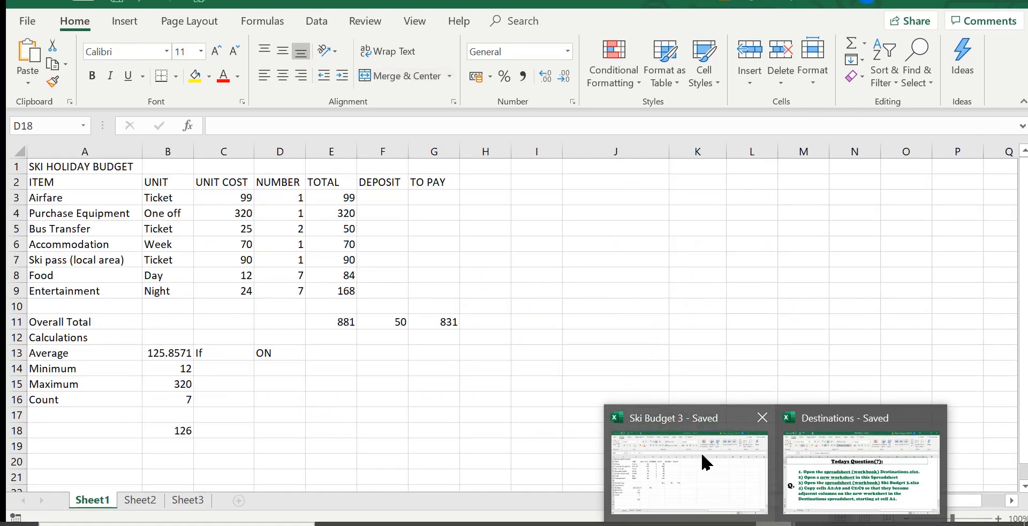
mouse_move(839, 444)
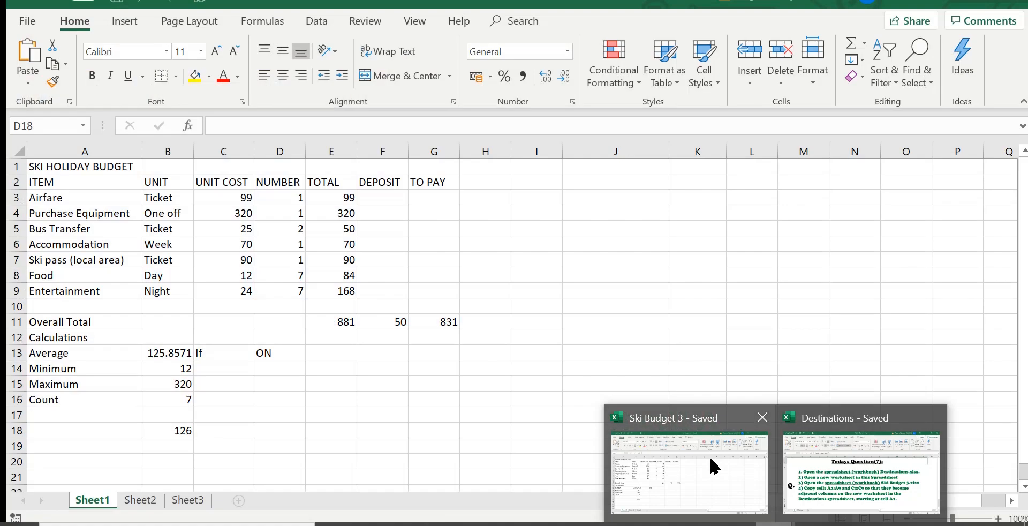
left_click(714, 465)
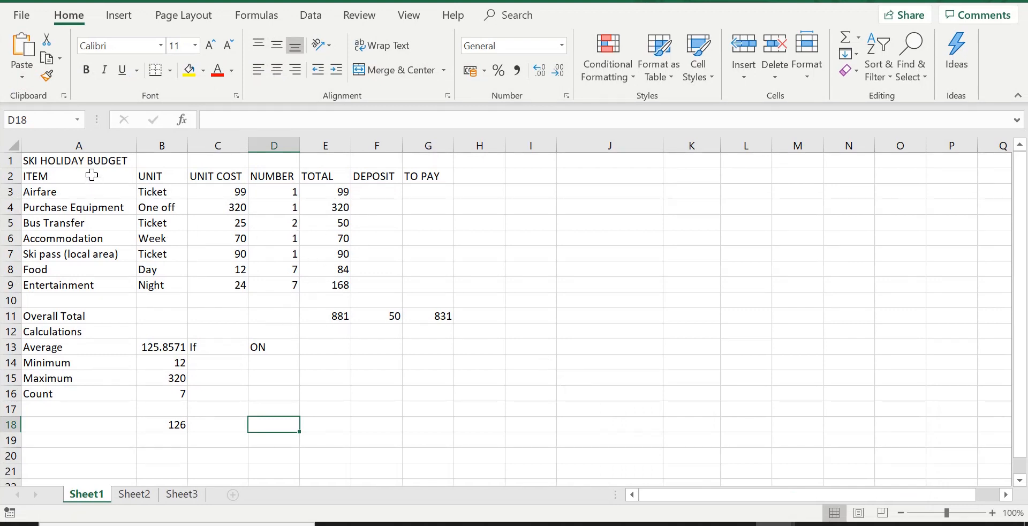
left_click_drag(92, 175, 89, 281)
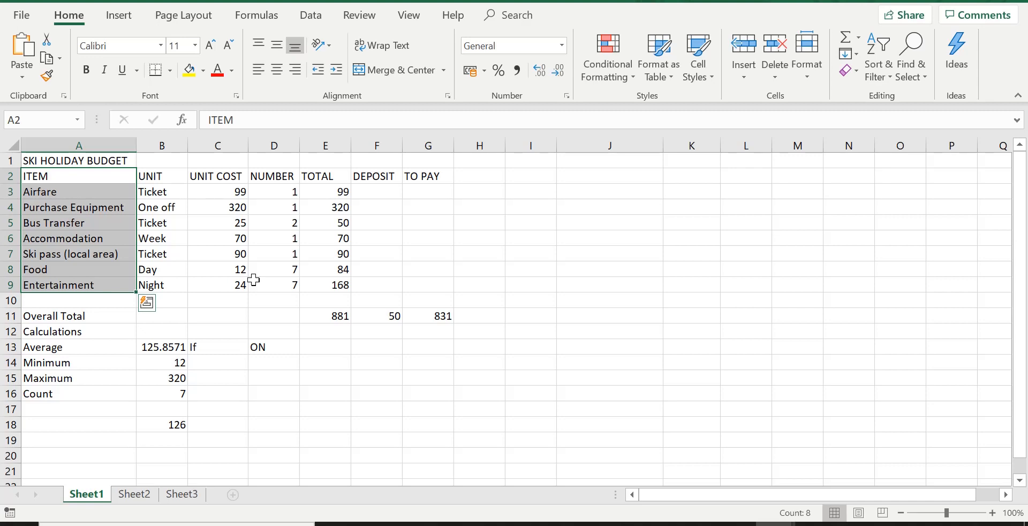
left_click_drag(230, 175, 225, 282)
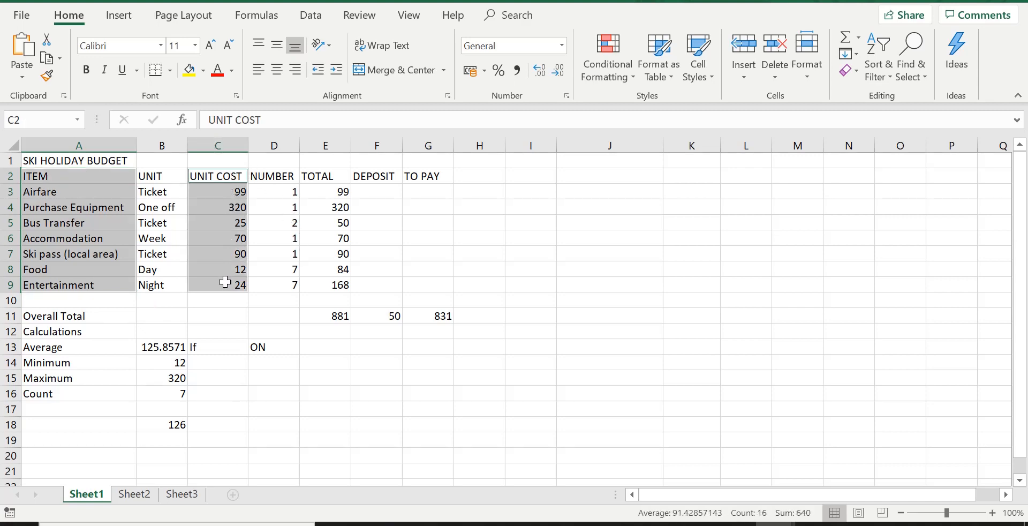
left_click(48, 60)
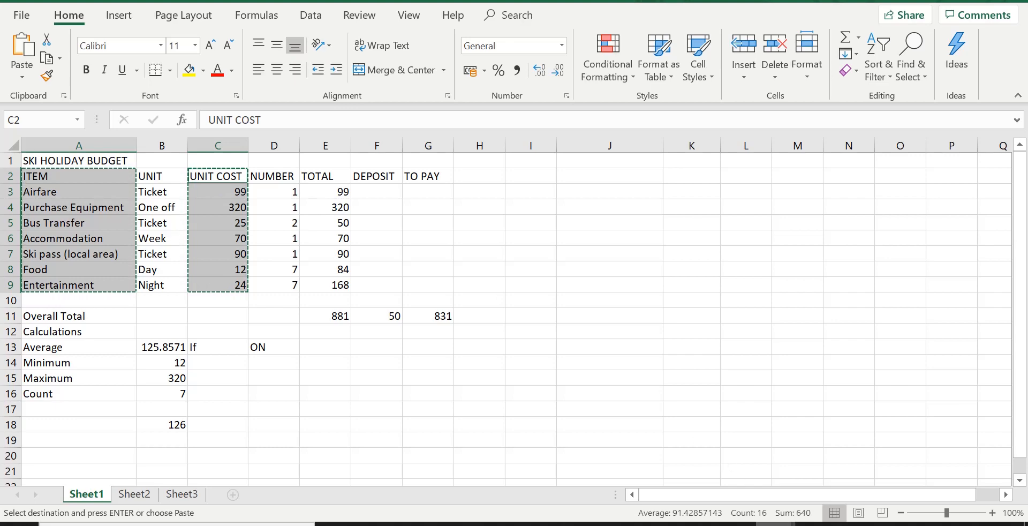
Switch to the Destinations workbook, add a new worksheet after Mileage and select its cell A1
mouse_move(777, 524)
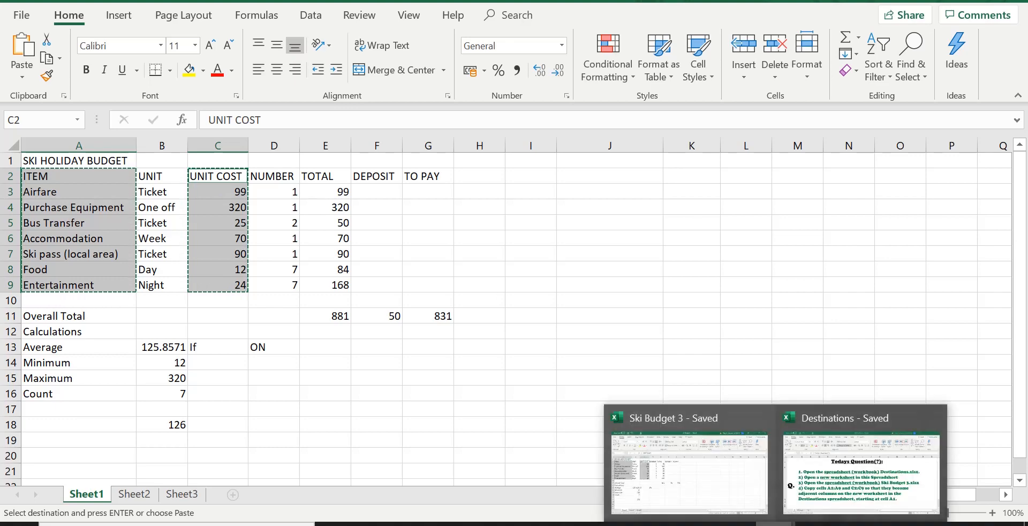
left_click(830, 473)
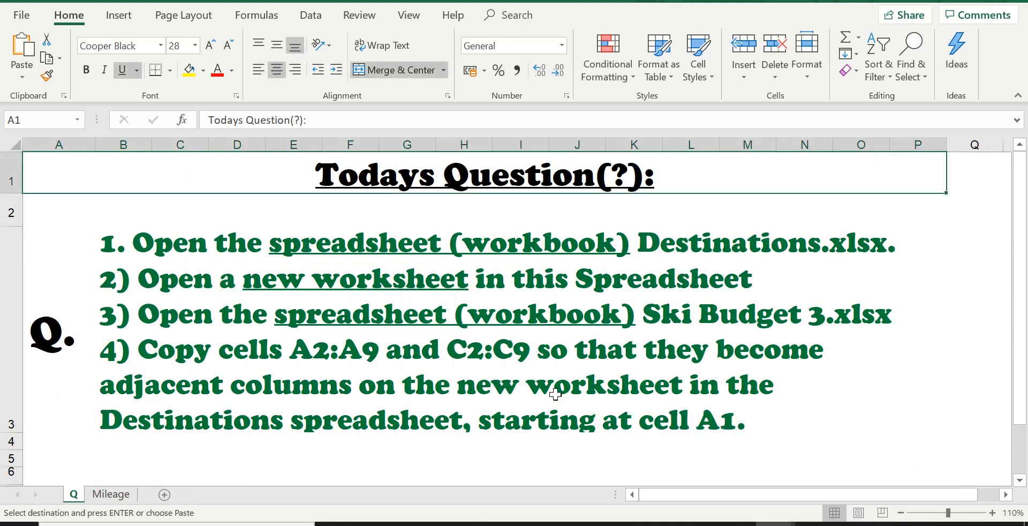
left_click(113, 495)
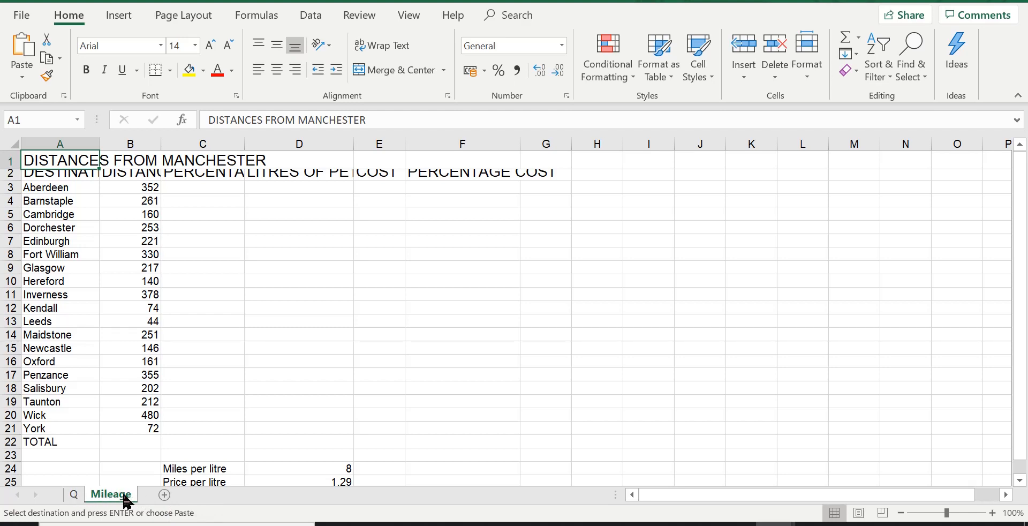
left_click(164, 495)
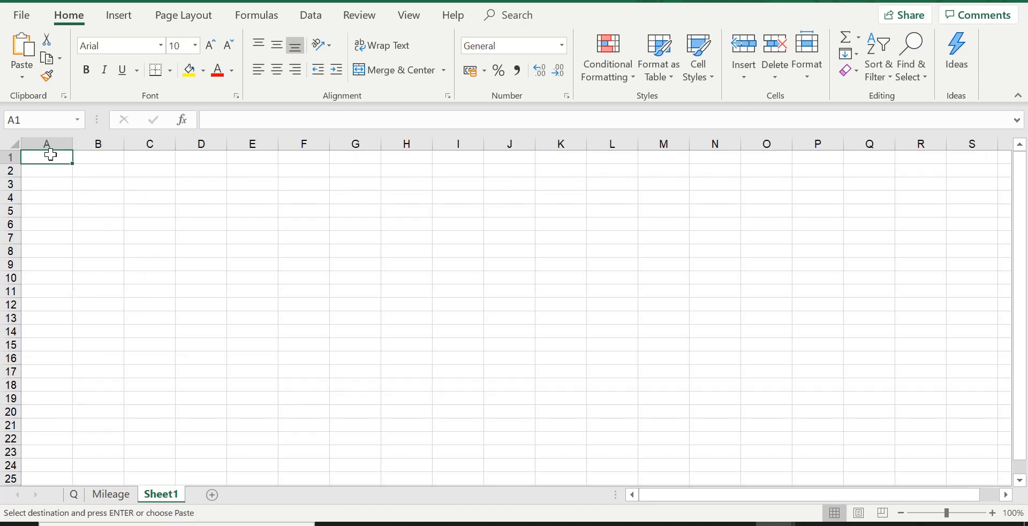
left_click(185, 251)
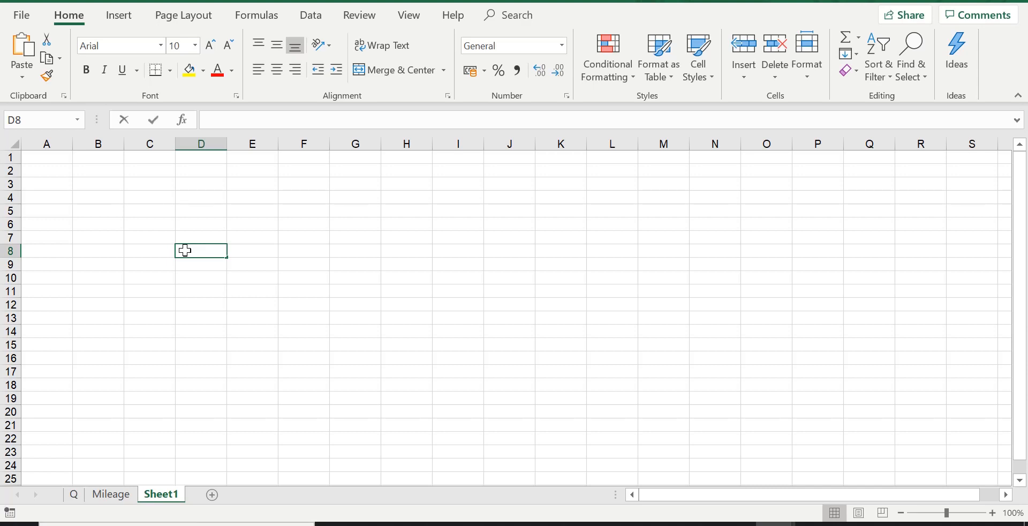
left_click(202, 279)
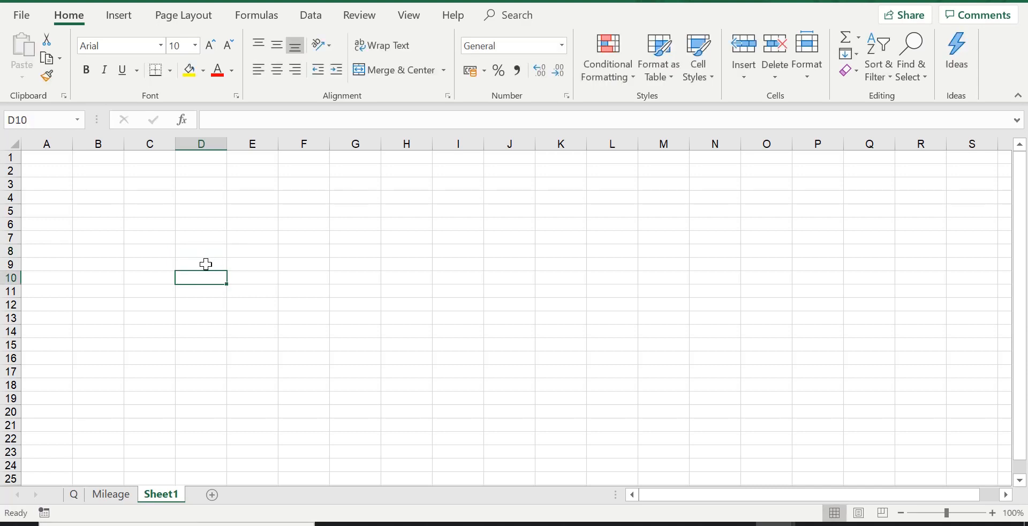
left_click(207, 263)
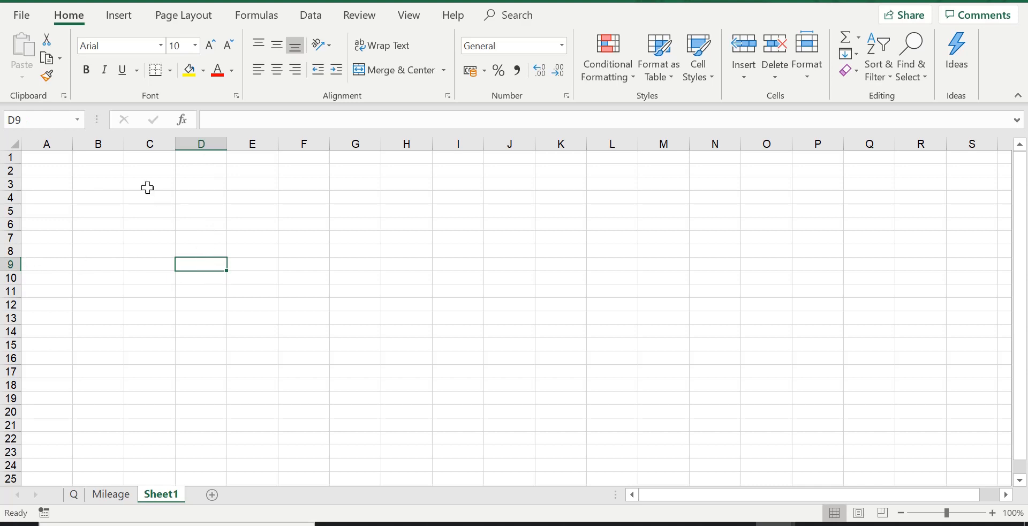
left_click(54, 156)
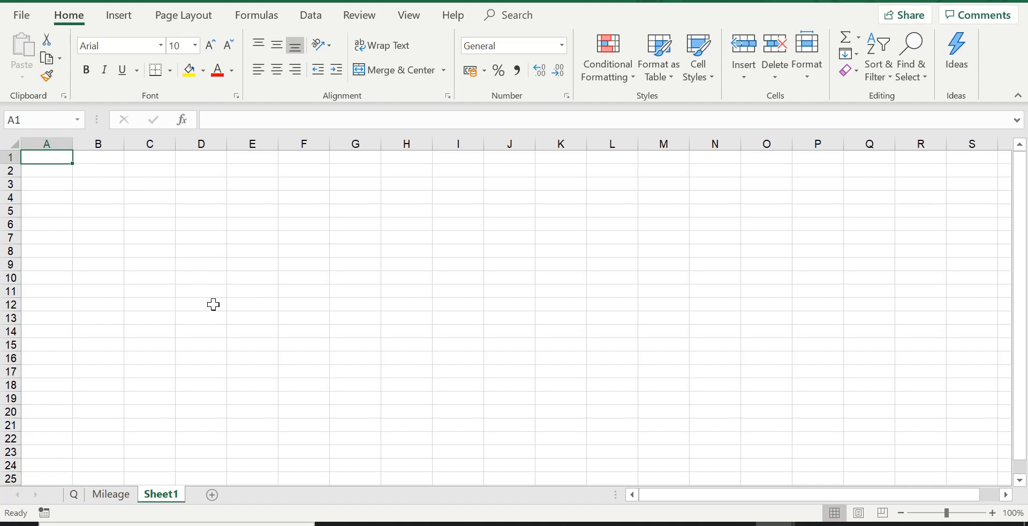
Recheck the task instructions on the Q worksheet and return to the new worksheet Sheet1
left_click(76, 495)
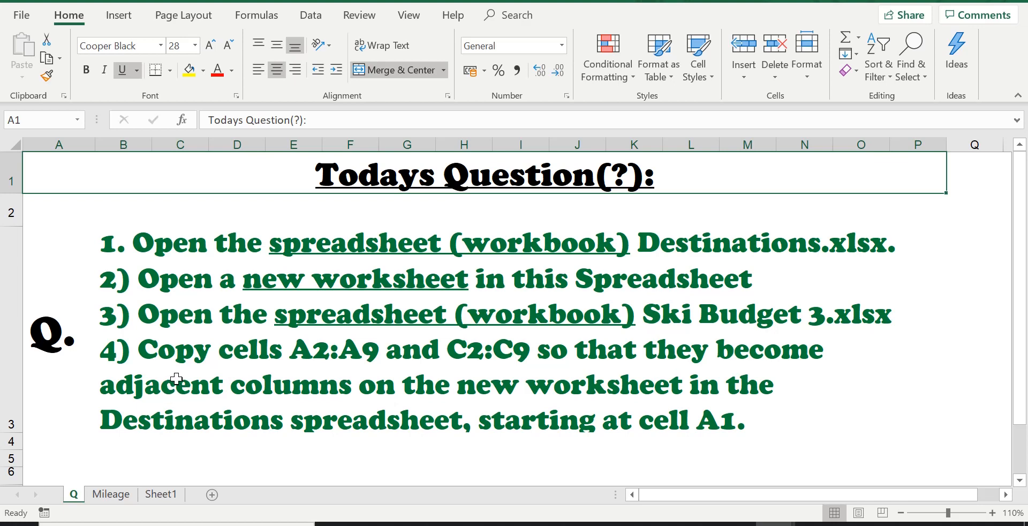
left_click(776, 524)
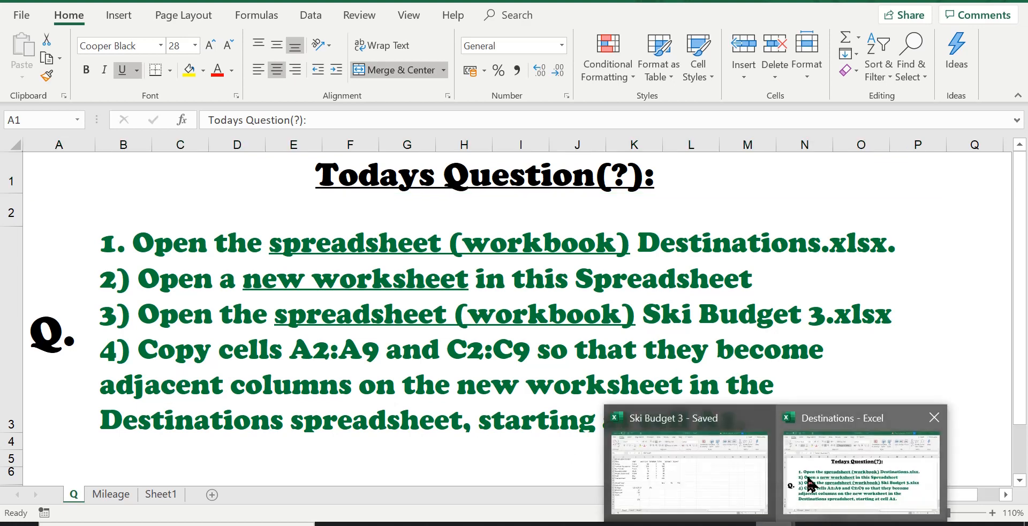
left_click(816, 463)
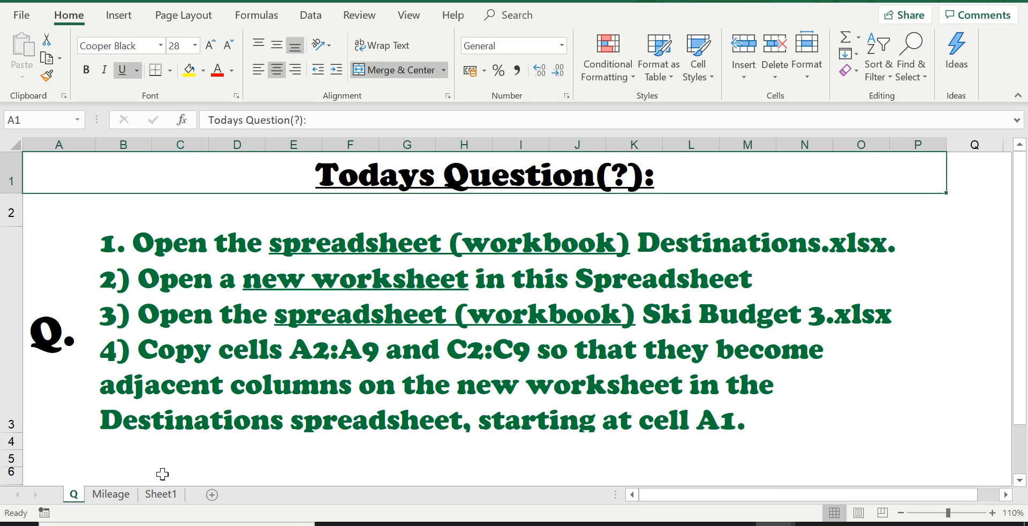
left_click(162, 498)
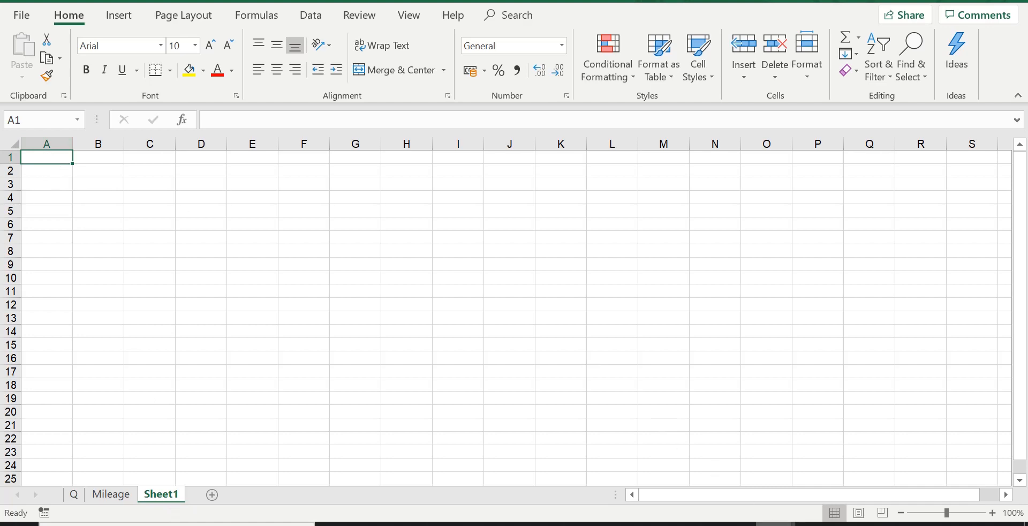
Copy the selected ranges A2:A9 and C2:C9 in Ski Budget 3 again and paste them at cell A1 of Sheet1 in Destinations
mouse_move(755, 509)
left_click(730, 480)
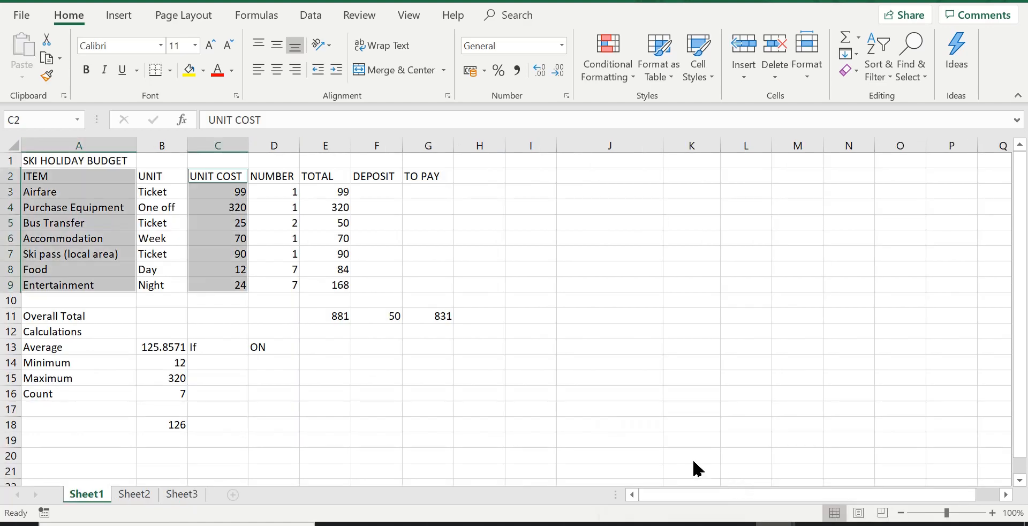
left_click(48, 58)
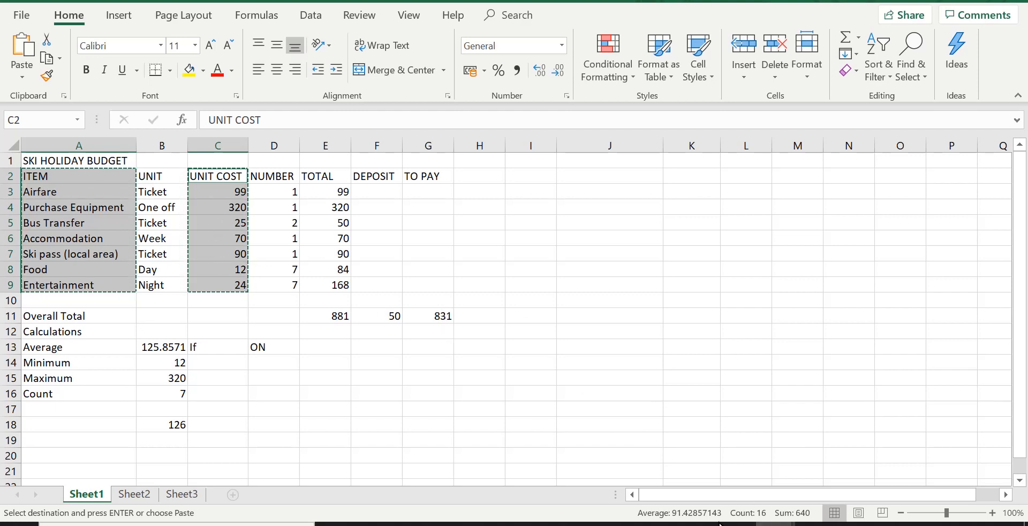
mouse_move(721, 523)
left_click(798, 486)
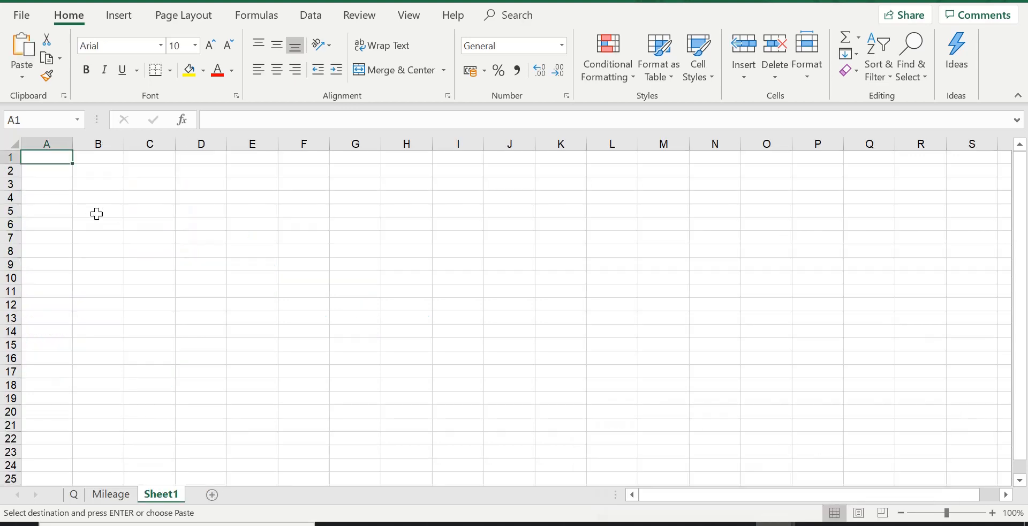
left_click(24, 48)
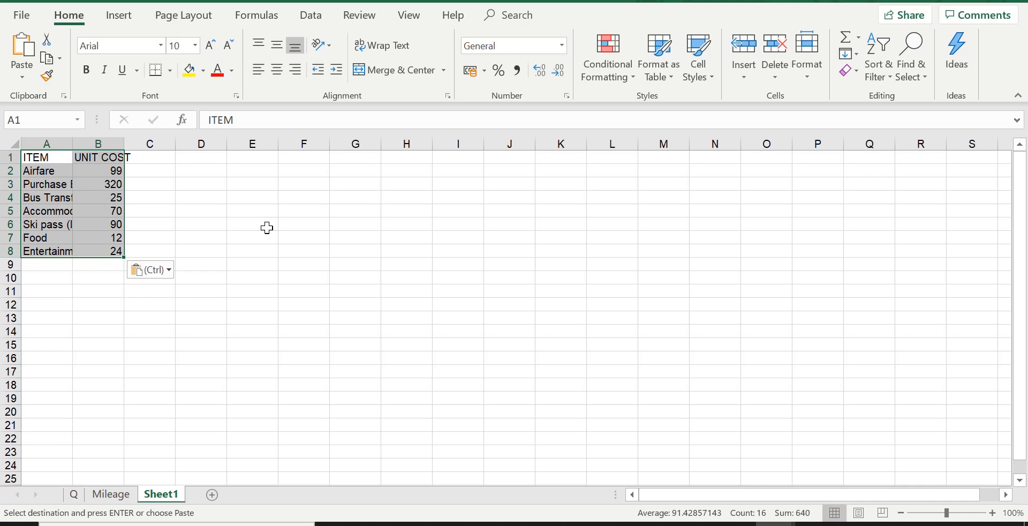
Autofit the widths of columns A and B to the pasted item names and unit costs
double_click(73, 143)
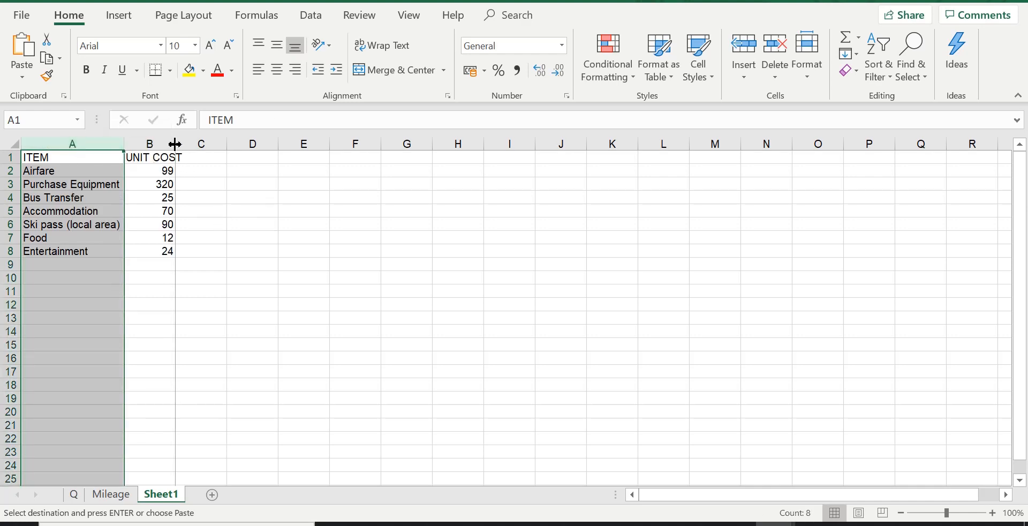
double_click(178, 145)
left_click(309, 237)
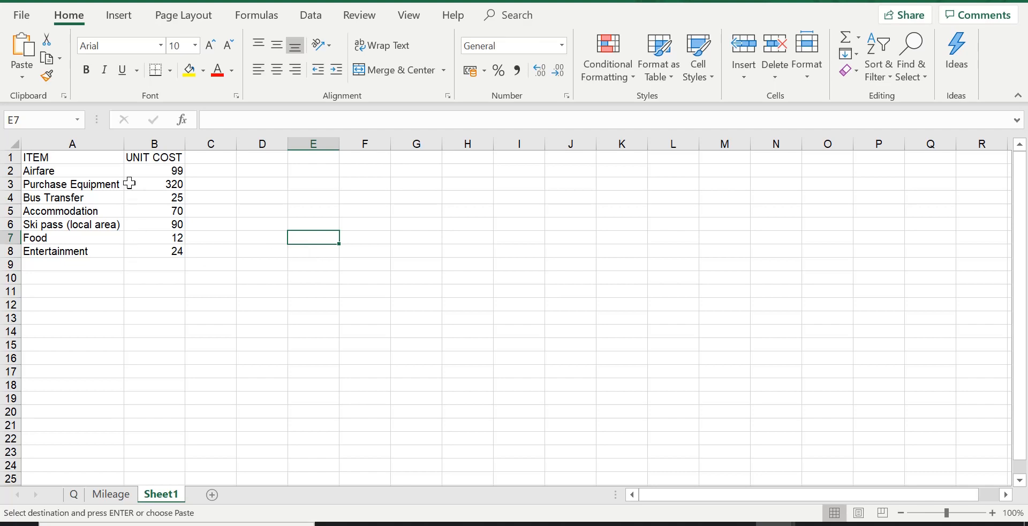
Compare the pasted columns in Destinations with the source ranges in Ski Budget 3, ending at cell A1 of the new worksheet
mouse_move(770, 517)
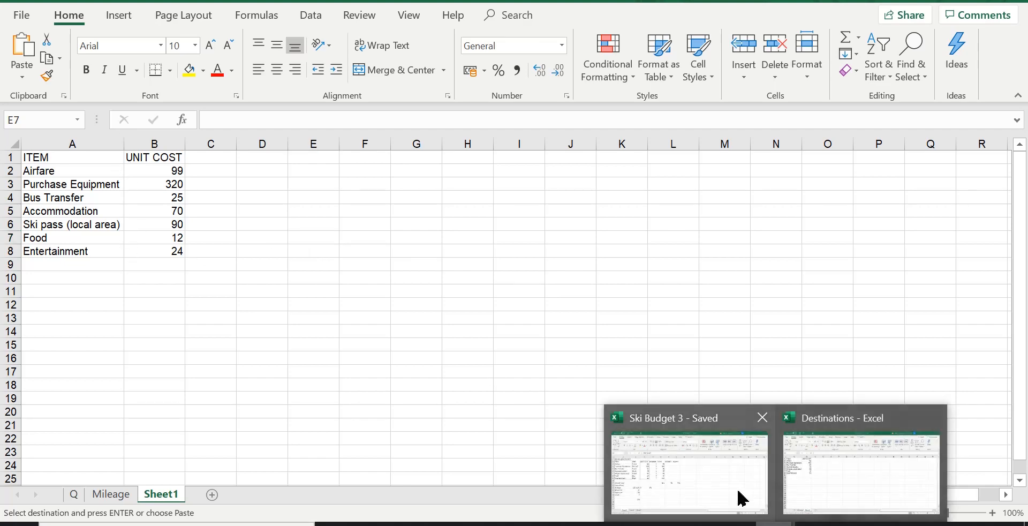
left_click(720, 478)
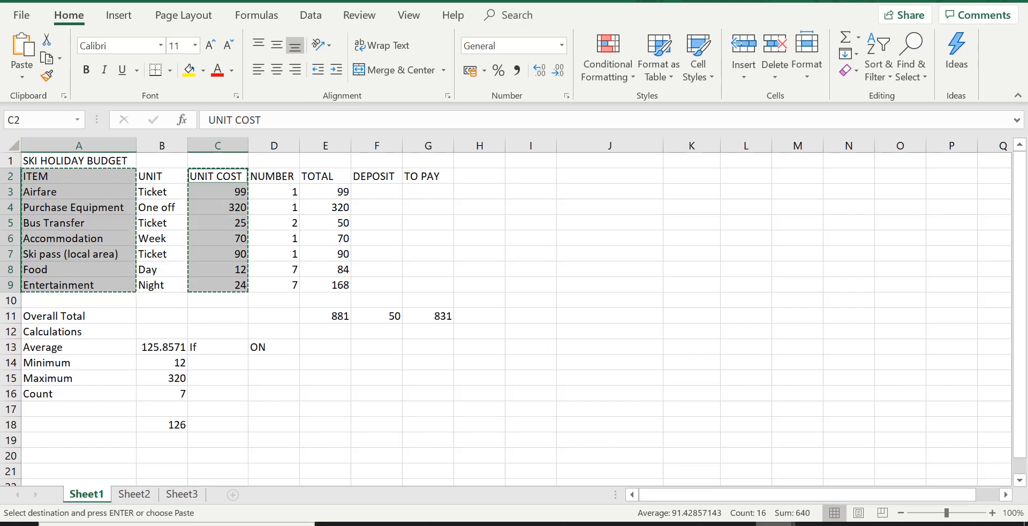
mouse_move(775, 524)
left_click(836, 478)
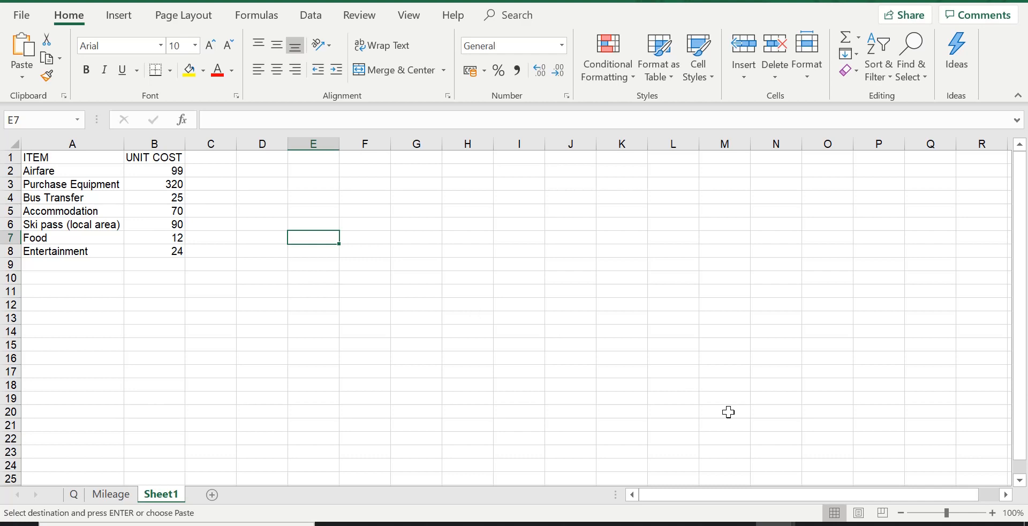
key("ctrl+Home")
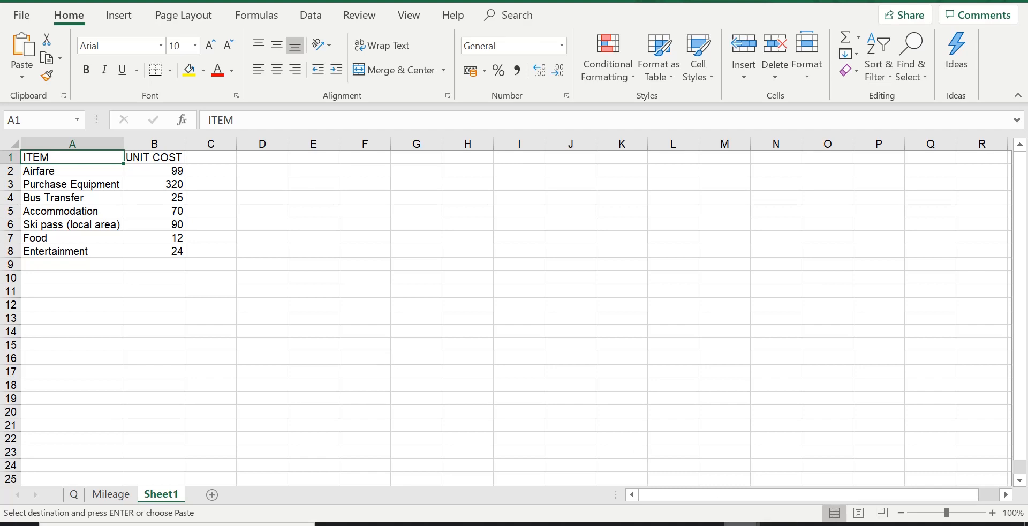
mouse_move(743, 524)
left_click(712, 494)
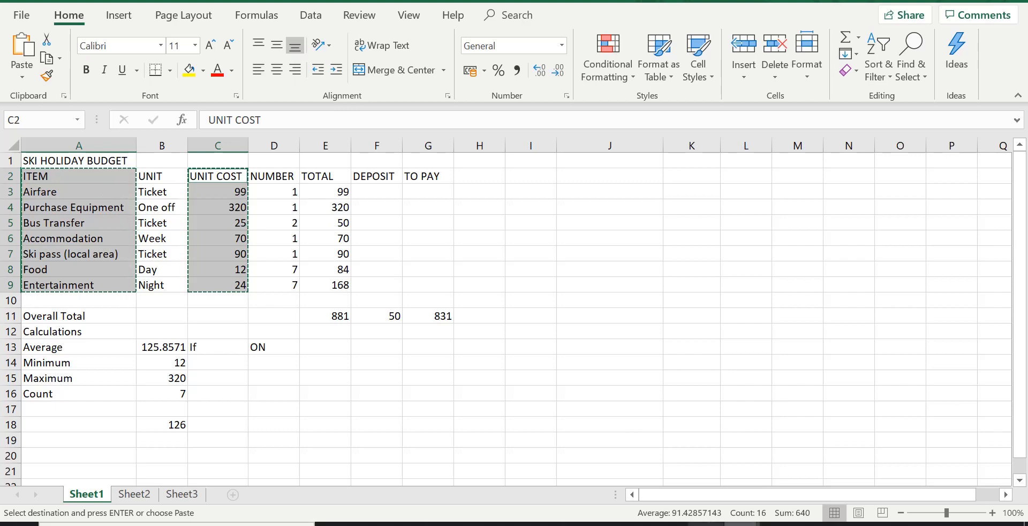
mouse_move(712, 522)
left_click(791, 486)
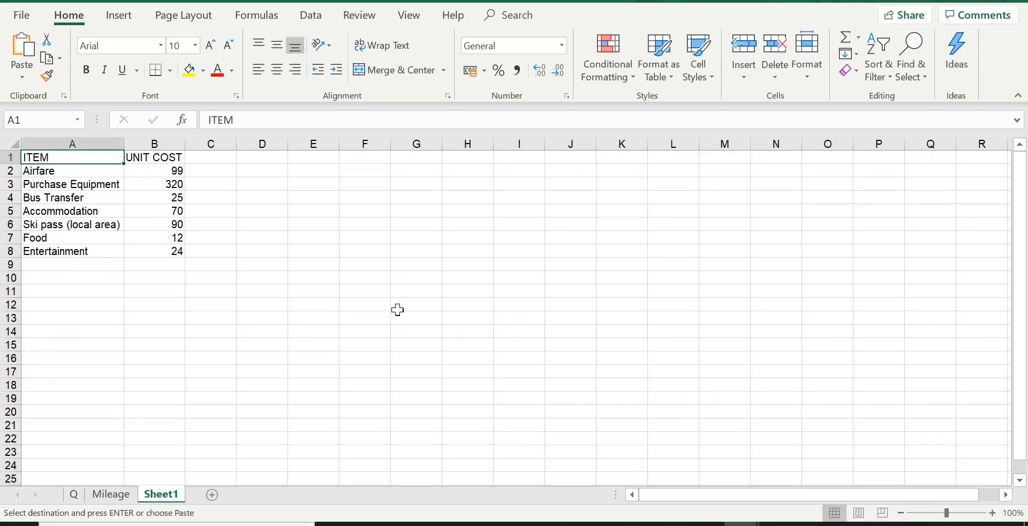